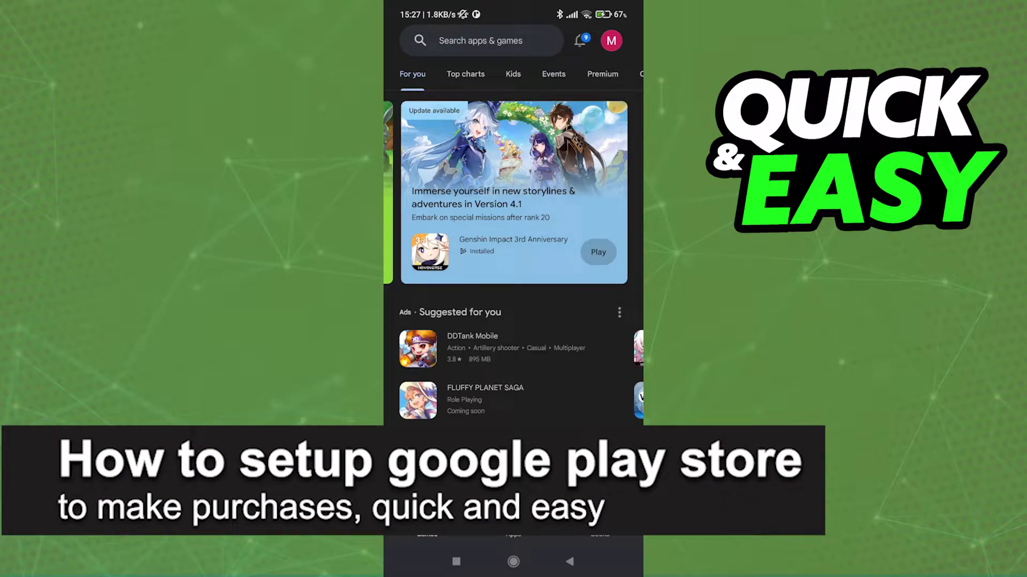
pyautogui.hscroll(-3, 513, 192)
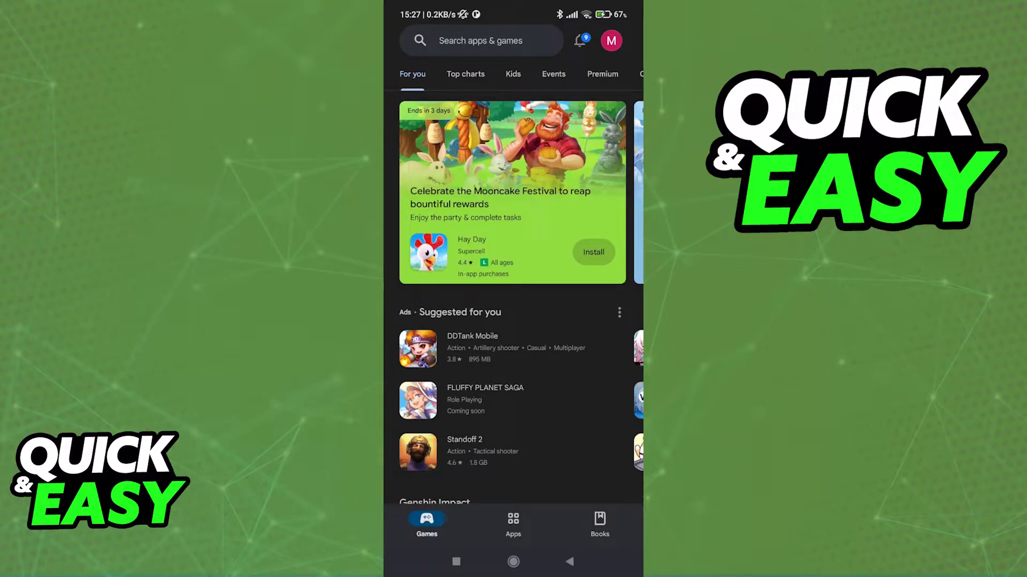
# - From the account menu, reach Settings and expand About to show the Play Store version
pyautogui.click(611, 41)
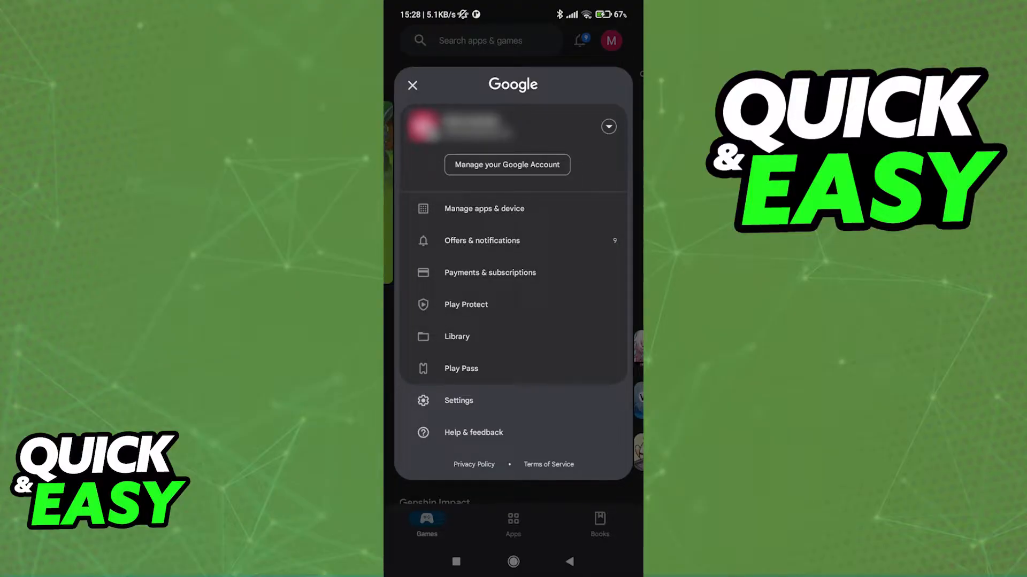
pyautogui.click(459, 400)
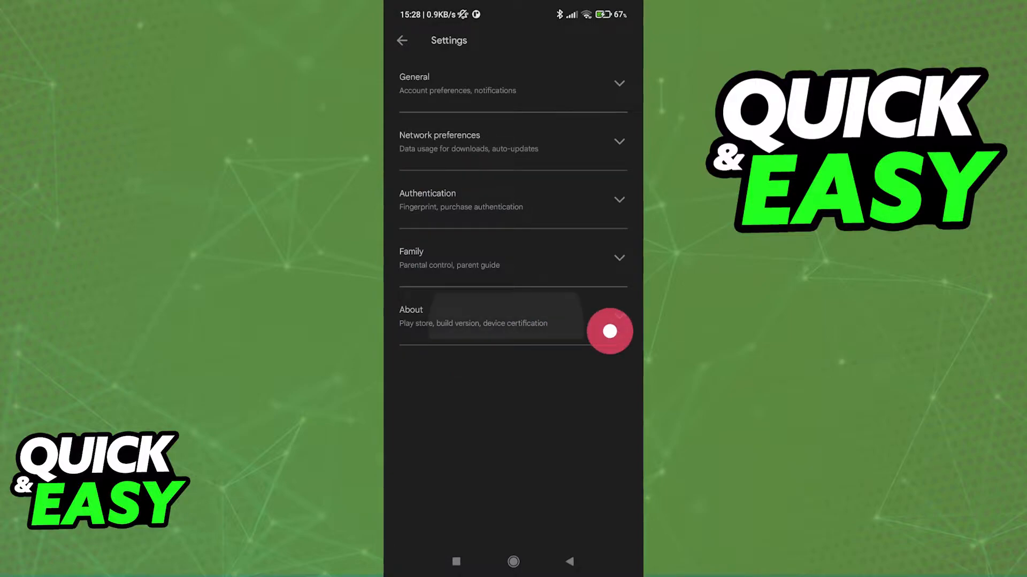
pyautogui.click(508, 321)
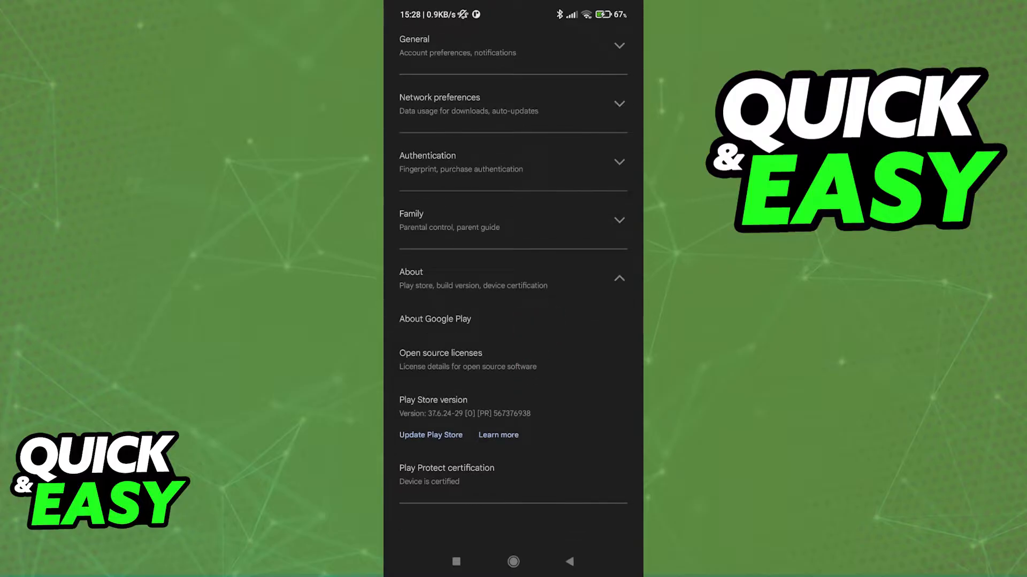
pyautogui.moveTo(431, 481); pyautogui.dragTo(432, 446)
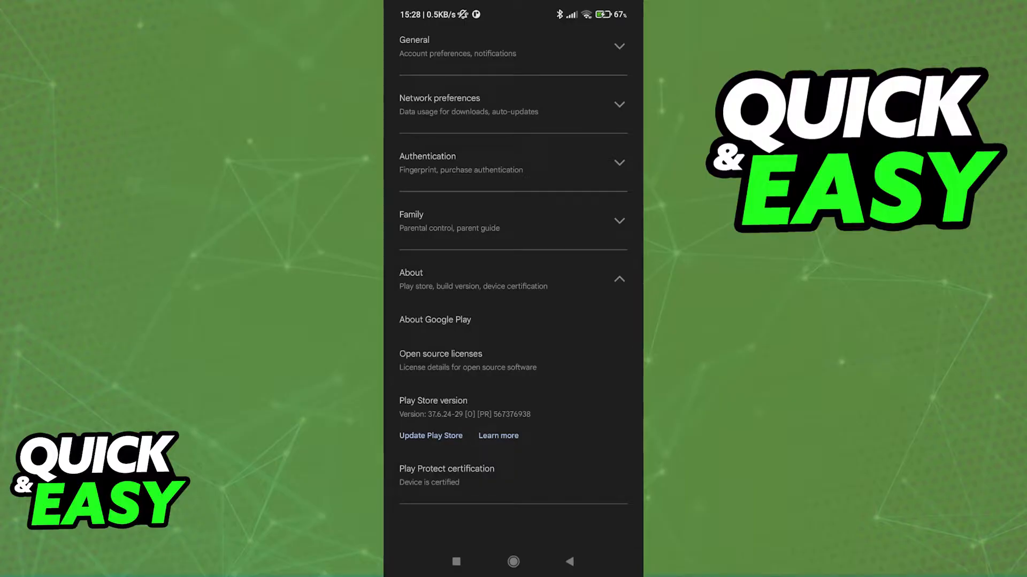
# - Check Update Play Store, then expand Authentication and view Require authentication for purchases
pyautogui.click(431, 435)
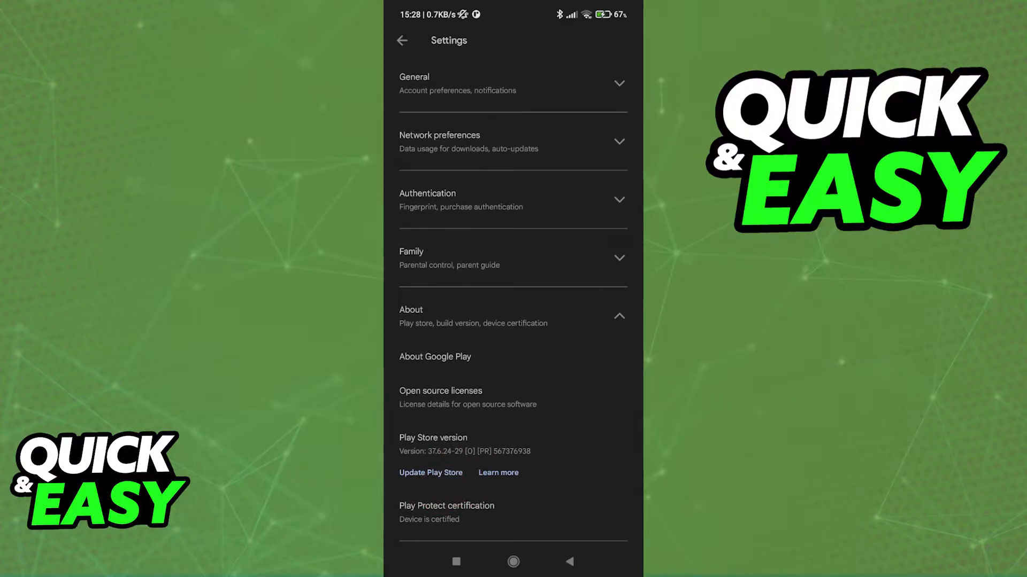
pyautogui.click(513, 200)
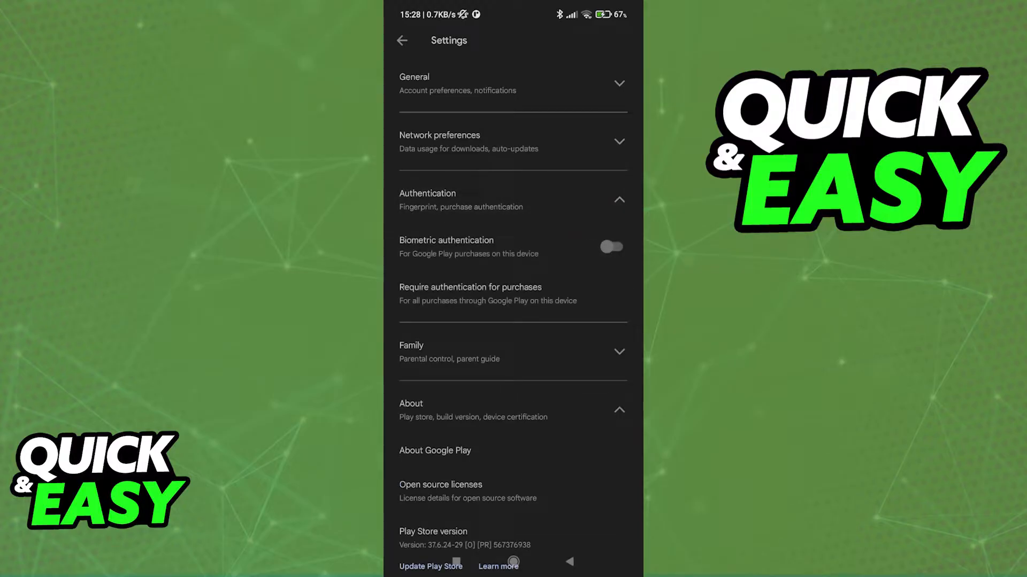
pyautogui.click(539, 305)
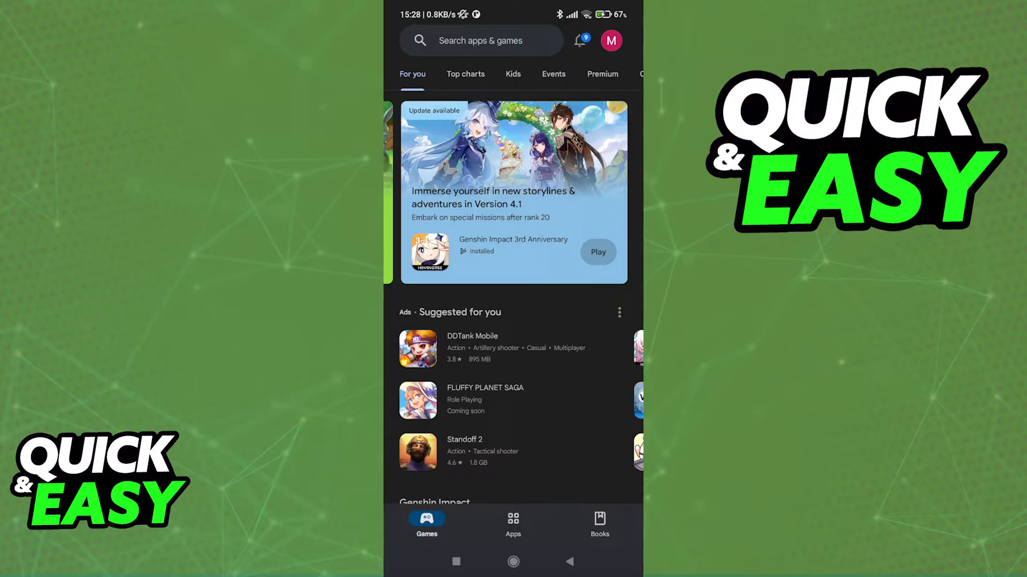
# - Go through Payments & subscriptions to the Payment methods list
pyautogui.click(612, 40)
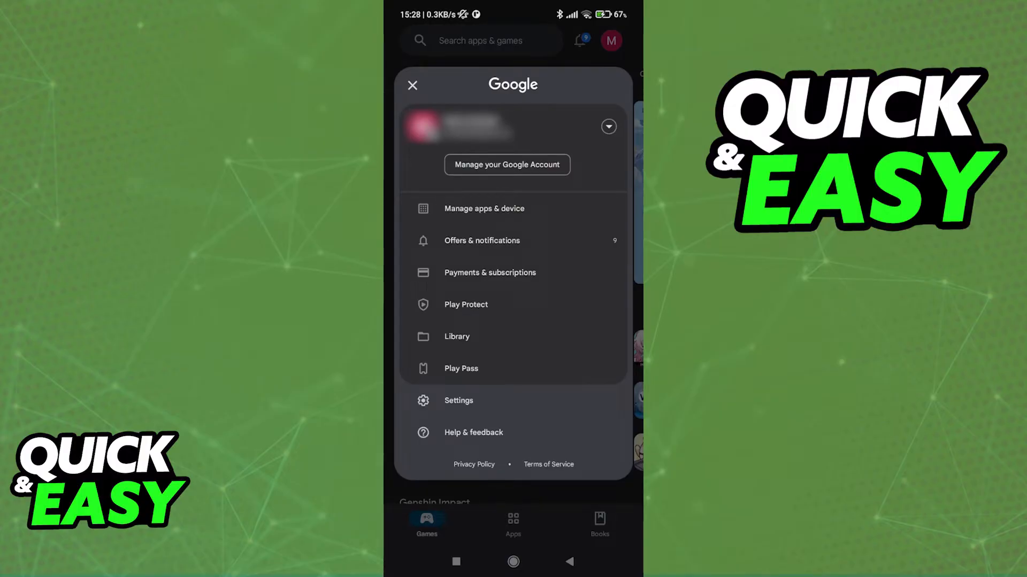
pyautogui.click(519, 275)
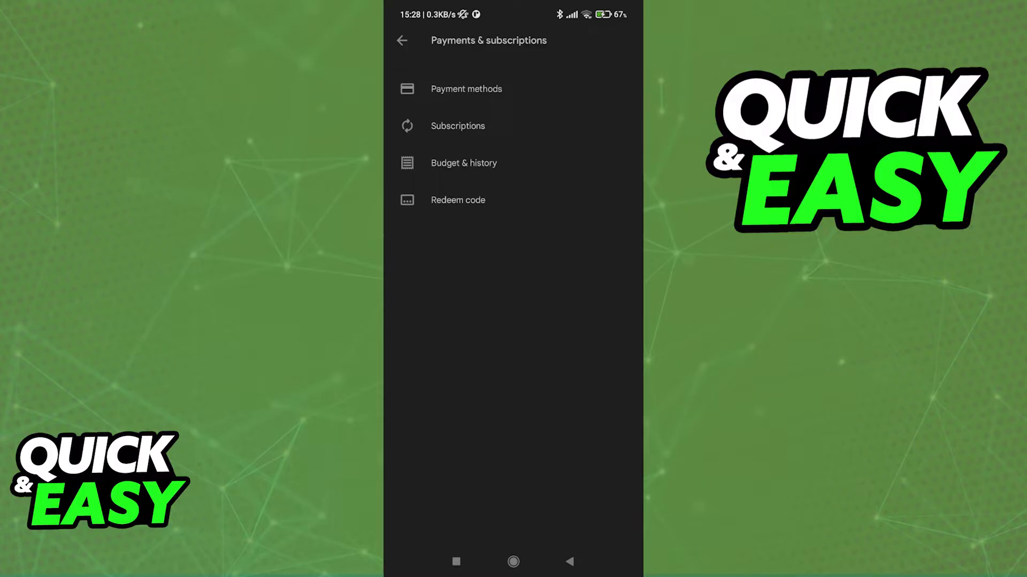
pyautogui.click(466, 88)
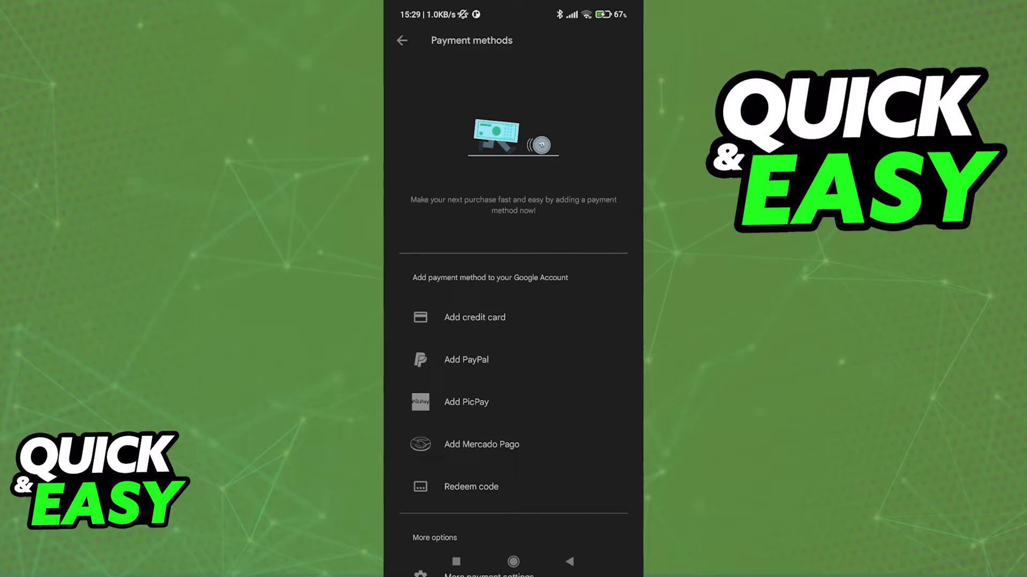
# - Start adding a credit card and set the billing country to United States
pyautogui.click(475, 317)
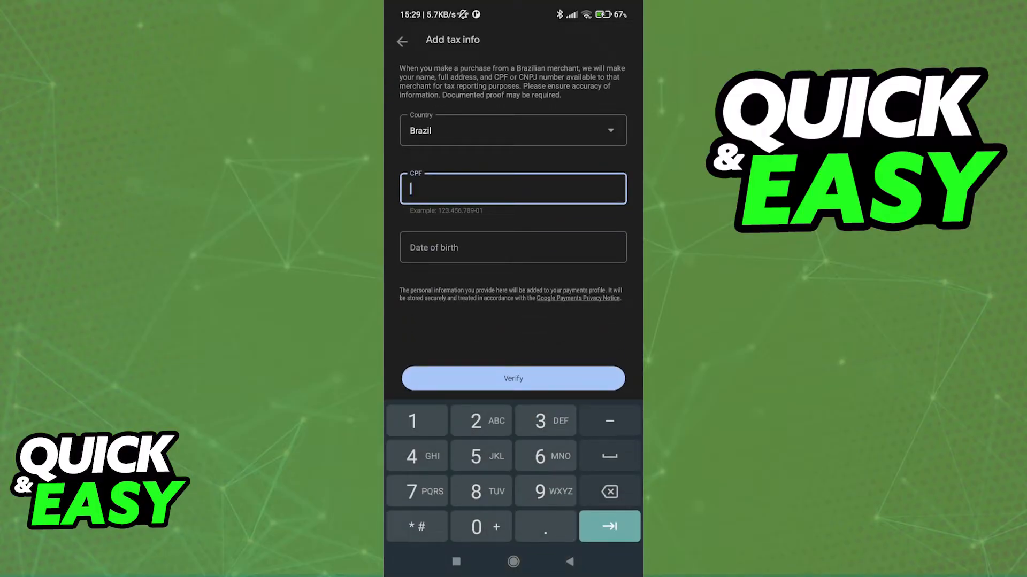
pyautogui.click(509, 130)
pyautogui.scroll(-10, 513, 241)
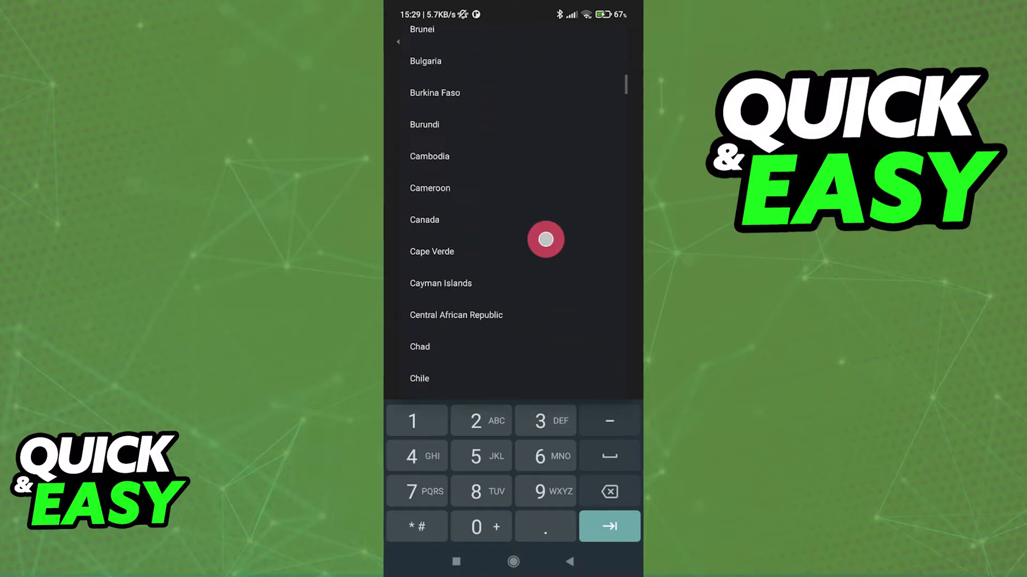
pyautogui.scroll(-10, 514, 241)
pyautogui.scroll(-10, 559, 259)
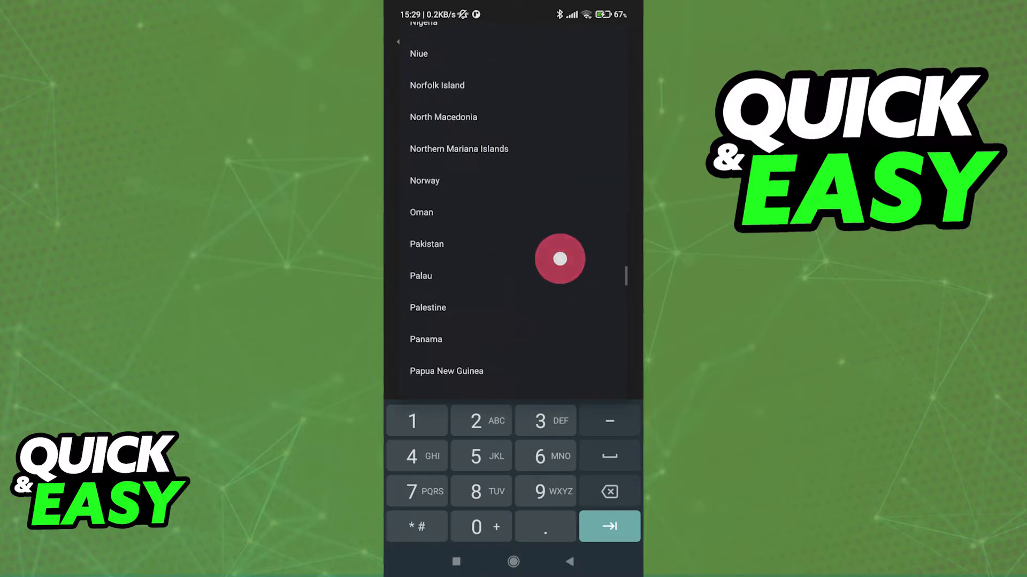
pyautogui.scroll(-10, 514, 240)
pyautogui.scroll(-5, 517, 173)
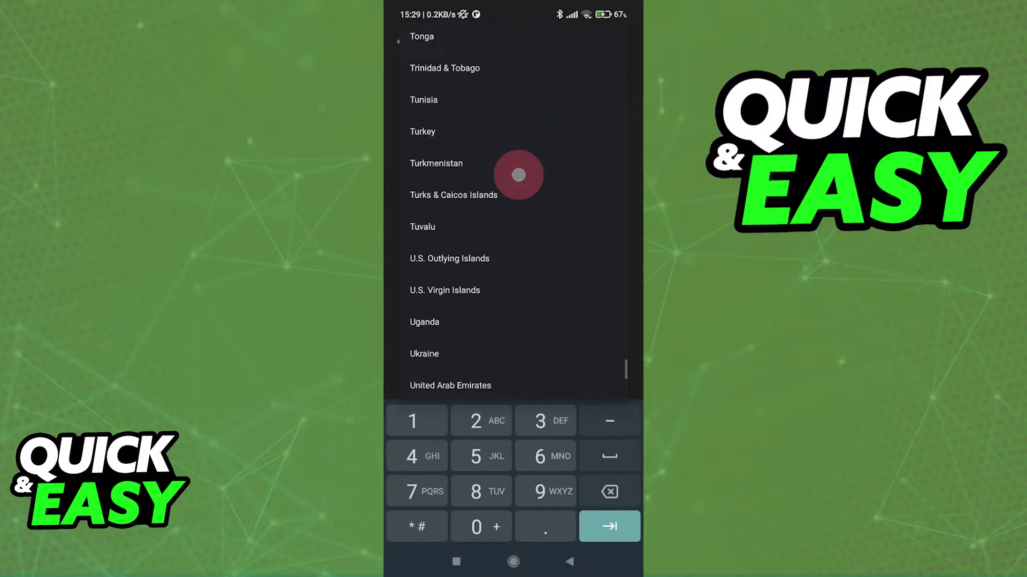
pyautogui.scroll(-2, 487, 314)
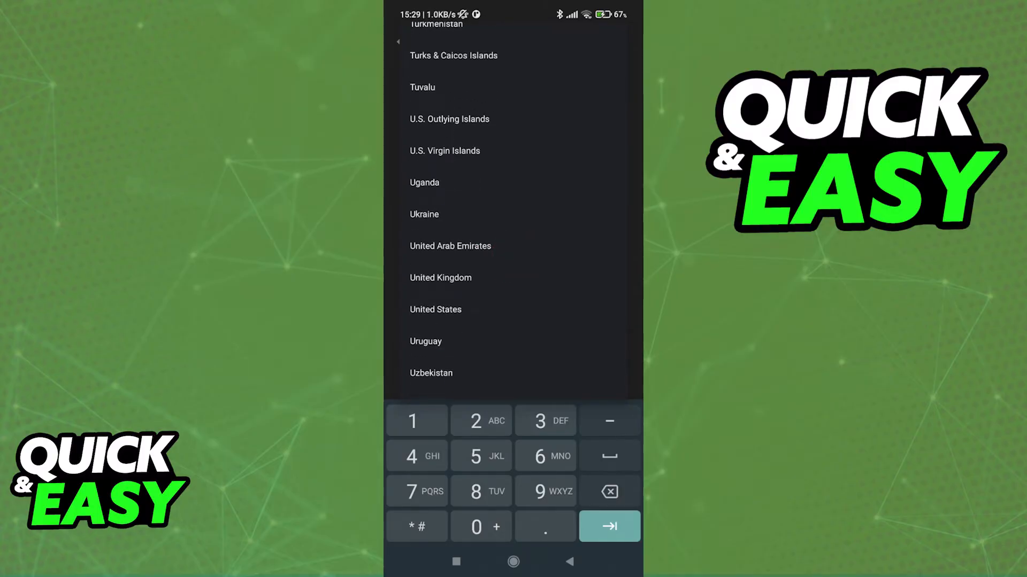
pyautogui.click(482, 310)
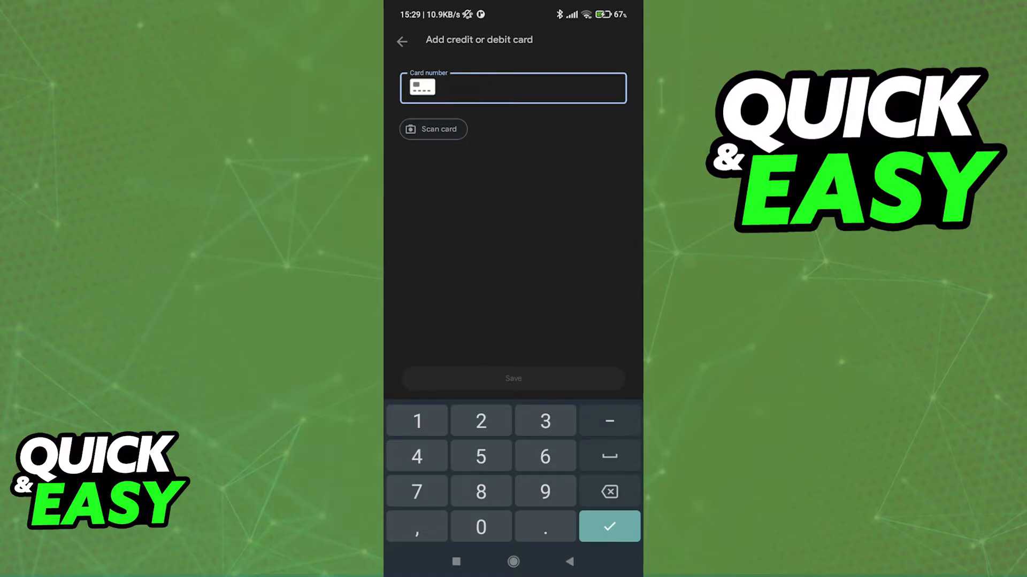
# - Enter the Visa card number digits, which the form rejects as invalid
pyautogui.click(417, 457)
pyautogui.click(480, 457)
pyautogui.click(481, 456)
pyautogui.click(481, 457)
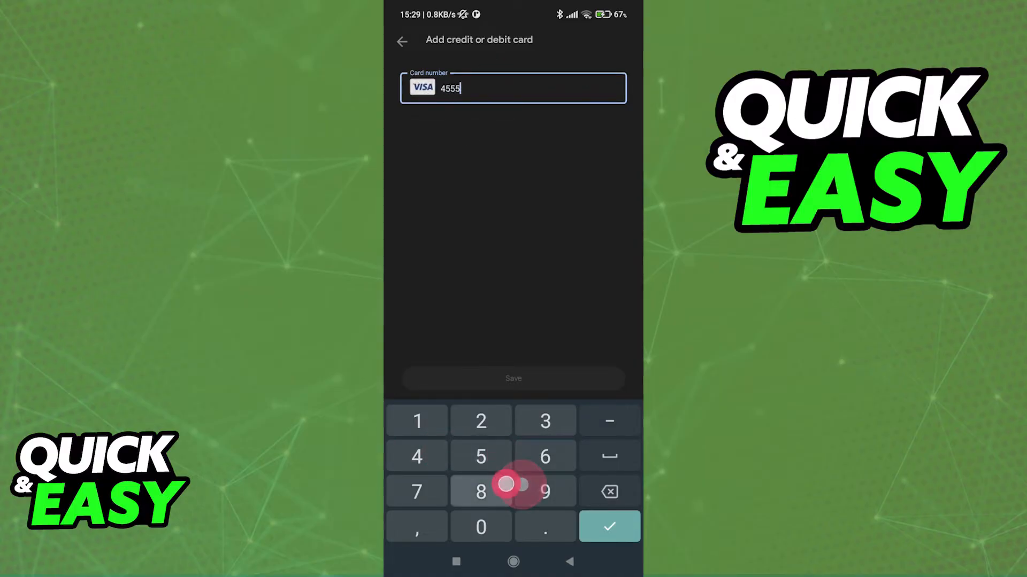
pyautogui.write('8565 5465 979')
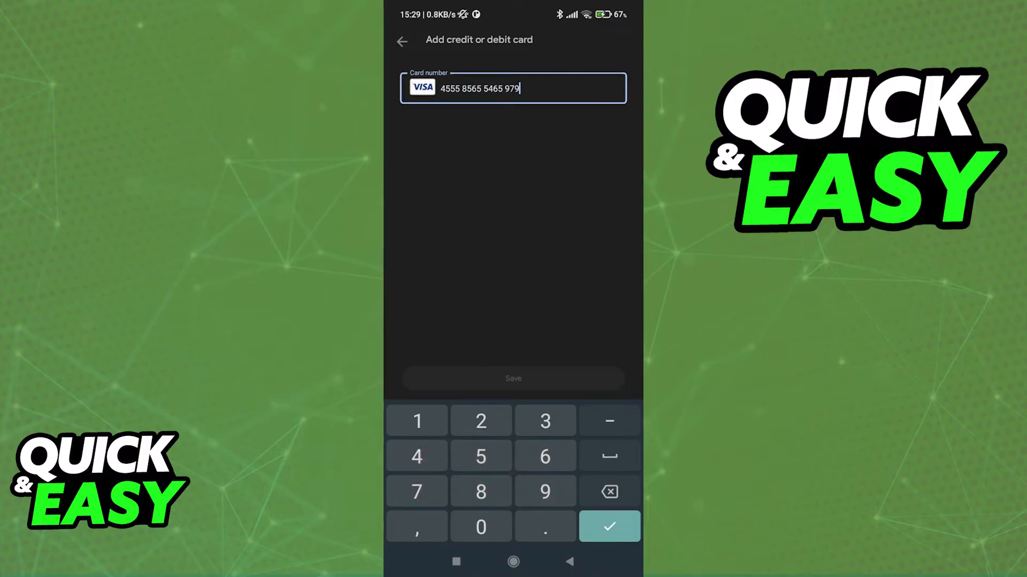
pyautogui.click(544, 456)
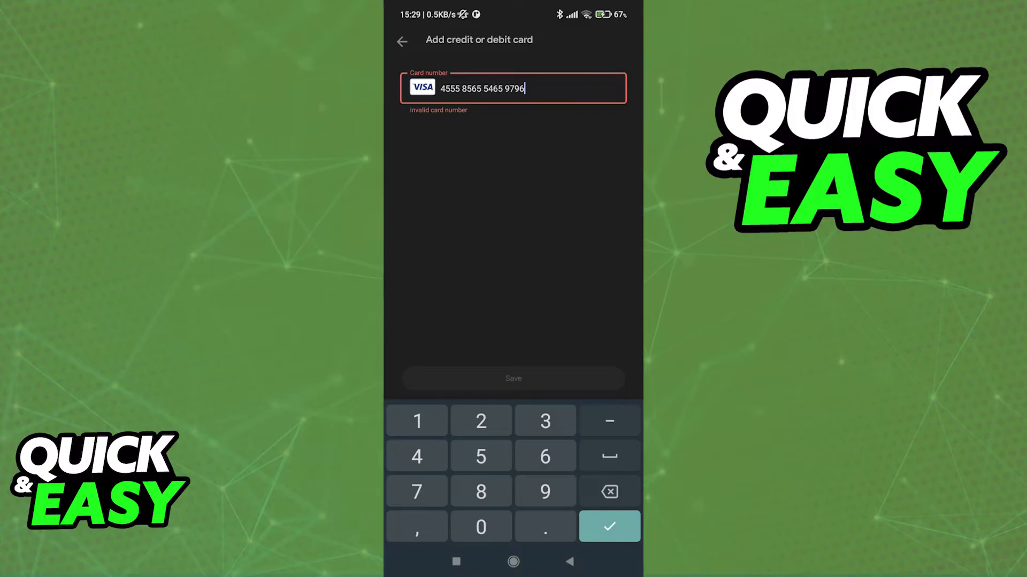
# - Back out of the card form and payments to the Play Store home page
pyautogui.click(402, 40)
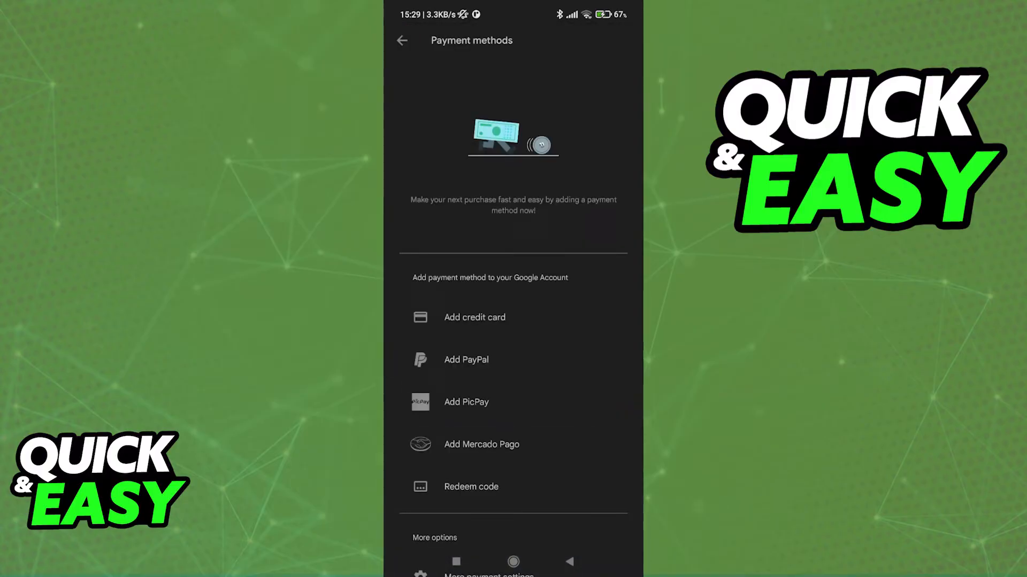
pyautogui.click(402, 40)
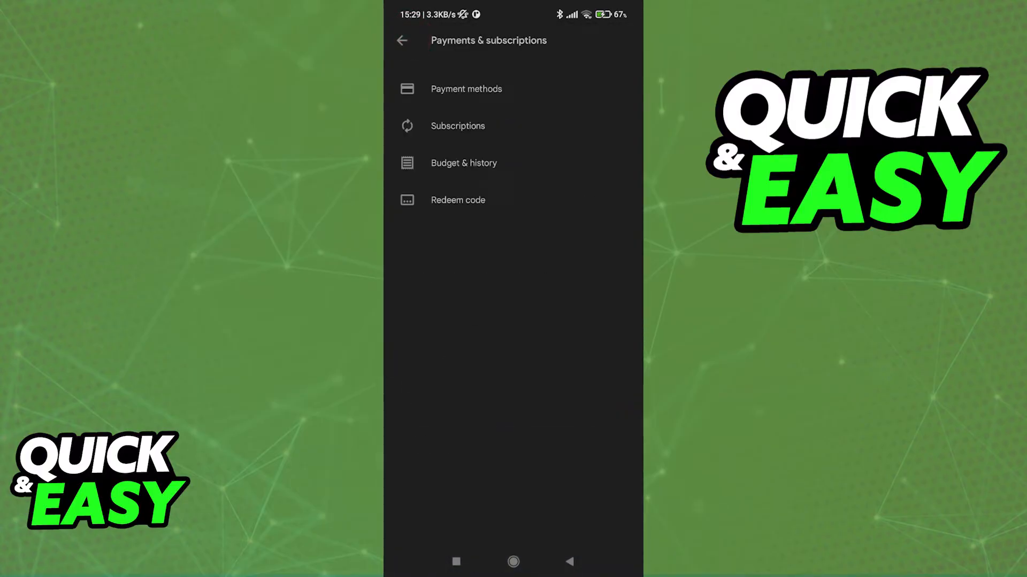
pyautogui.click(402, 40)
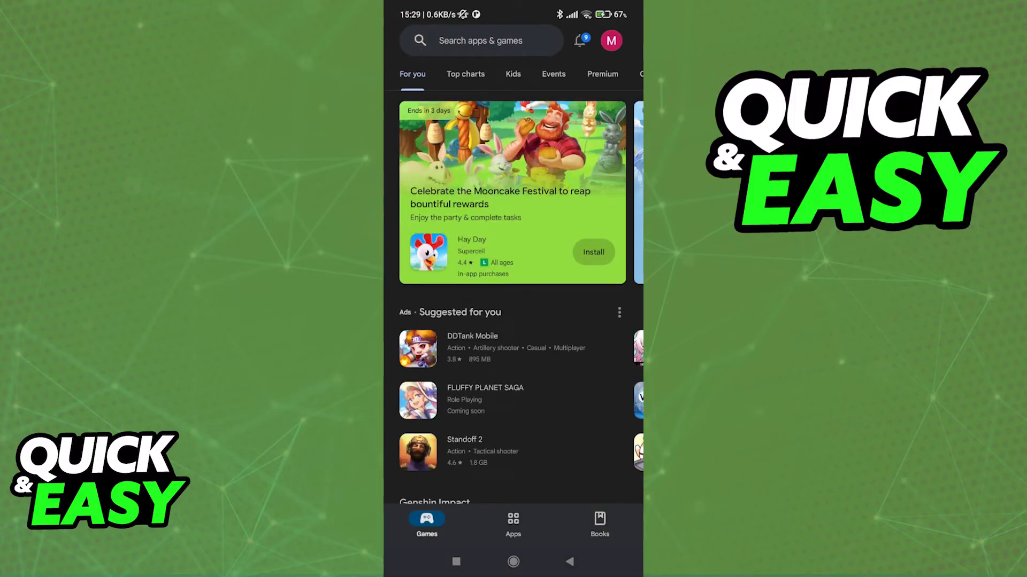
# - From the Premium games tab, open Castlevania: SotN showing its R$16.90 price
pyautogui.click(602, 74)
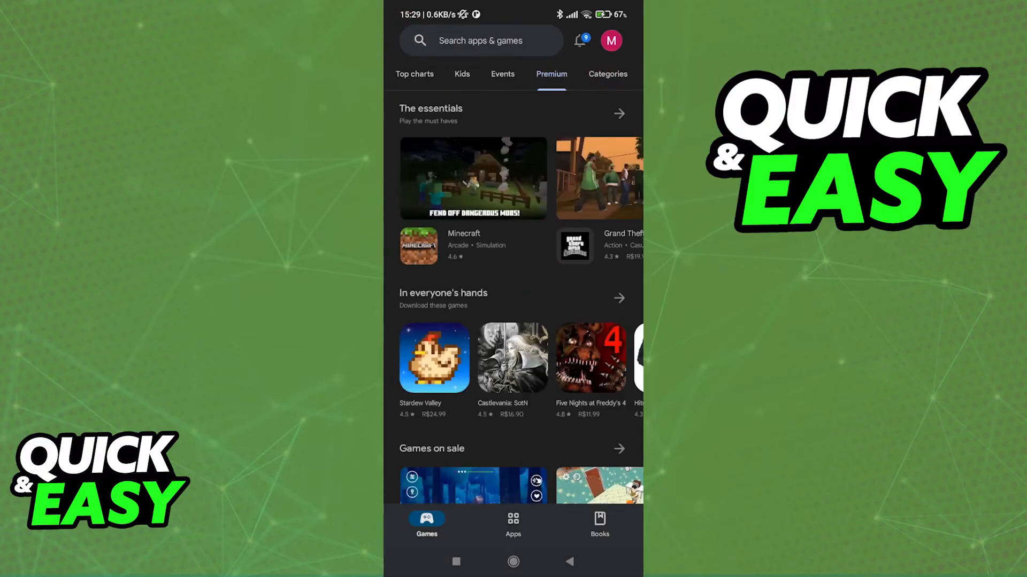
pyautogui.scroll(-3, 513, 321)
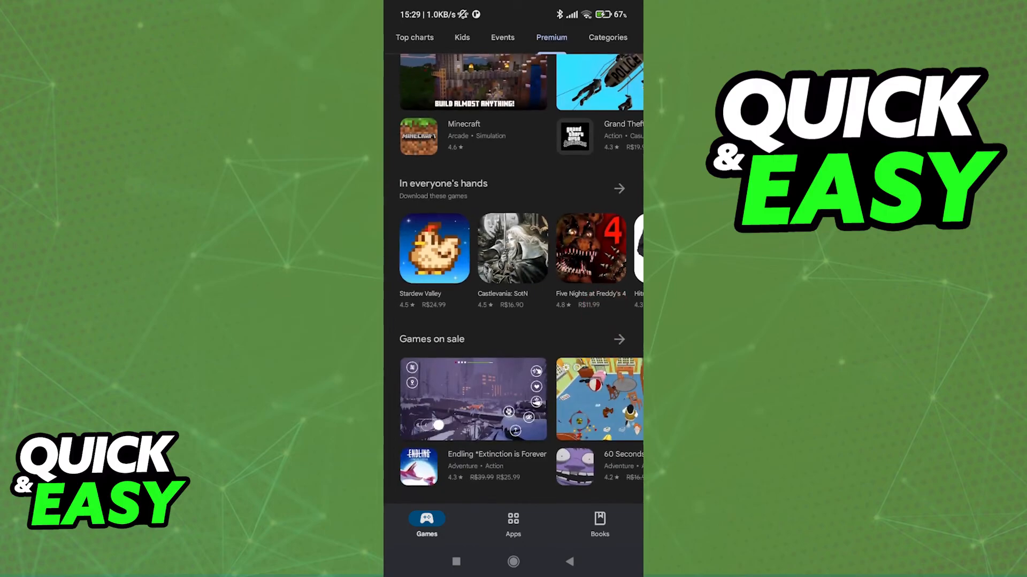
pyautogui.click(512, 249)
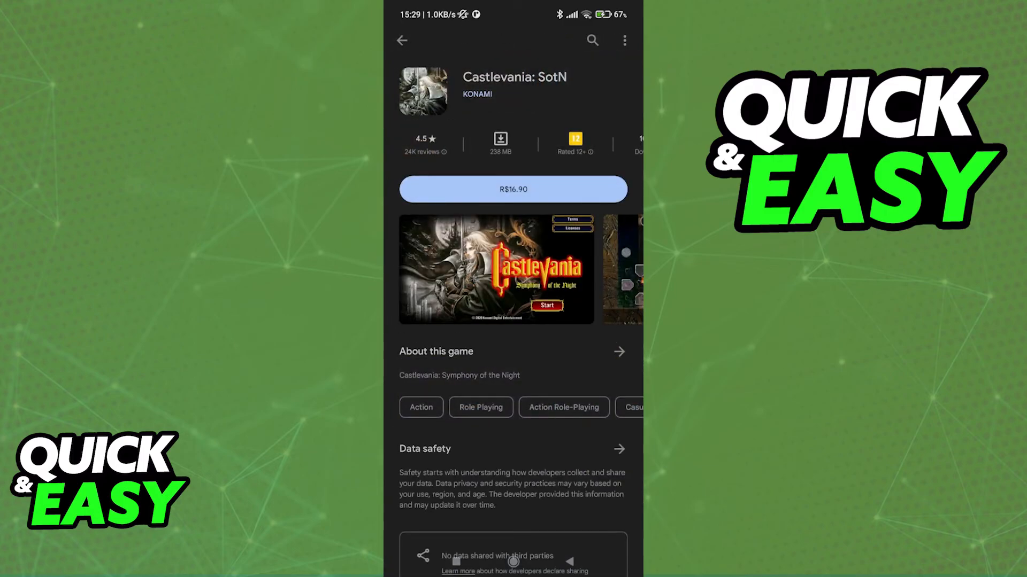